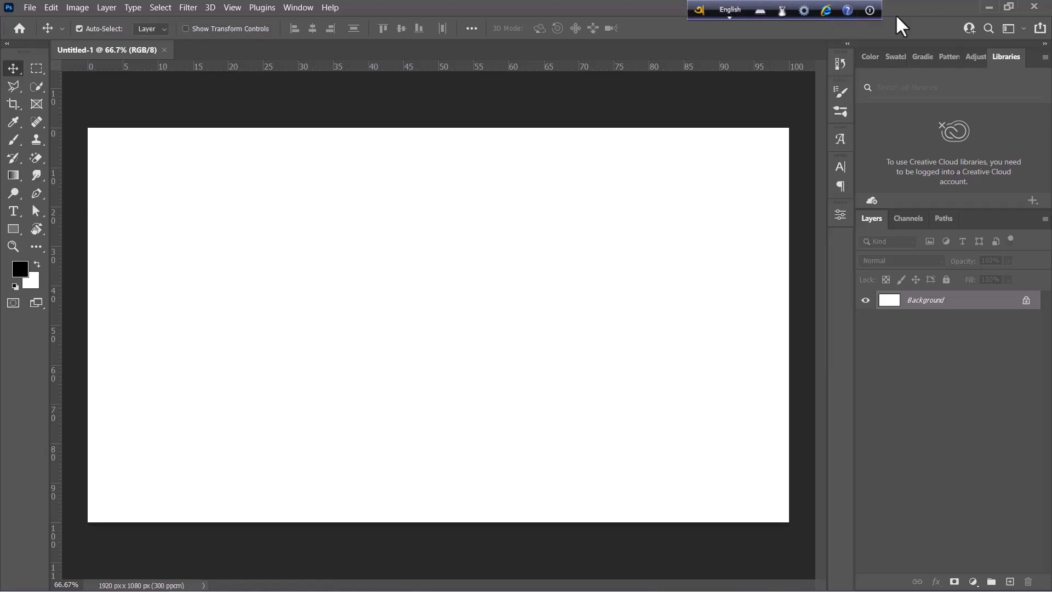
Set the Horizontal Type tool's font to Kalpurush Regular, with Avro Keyboard in English mode for the font search.
left_click(732, 8)
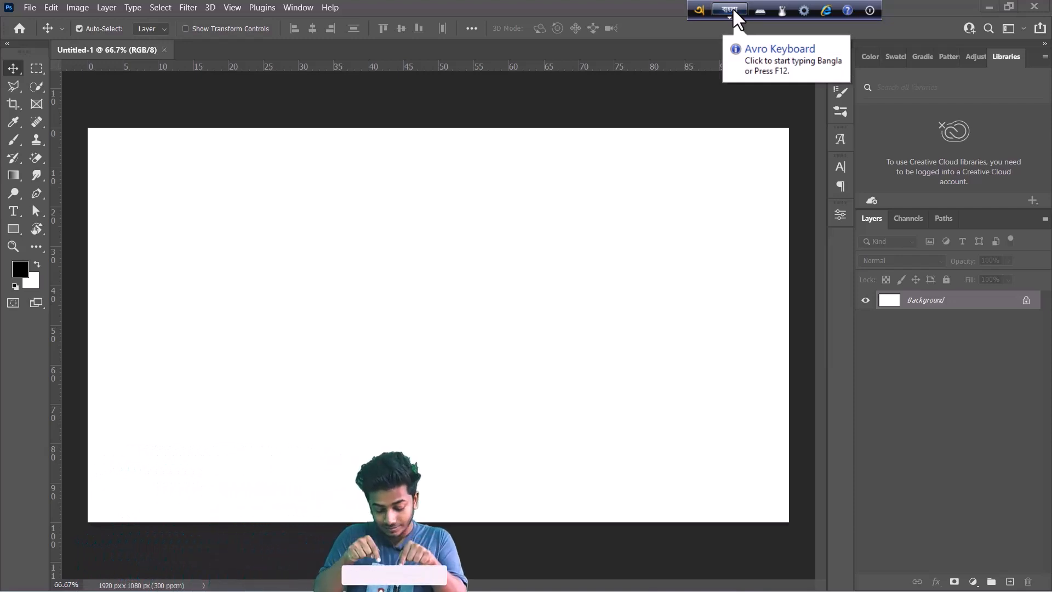
left_click(14, 210)
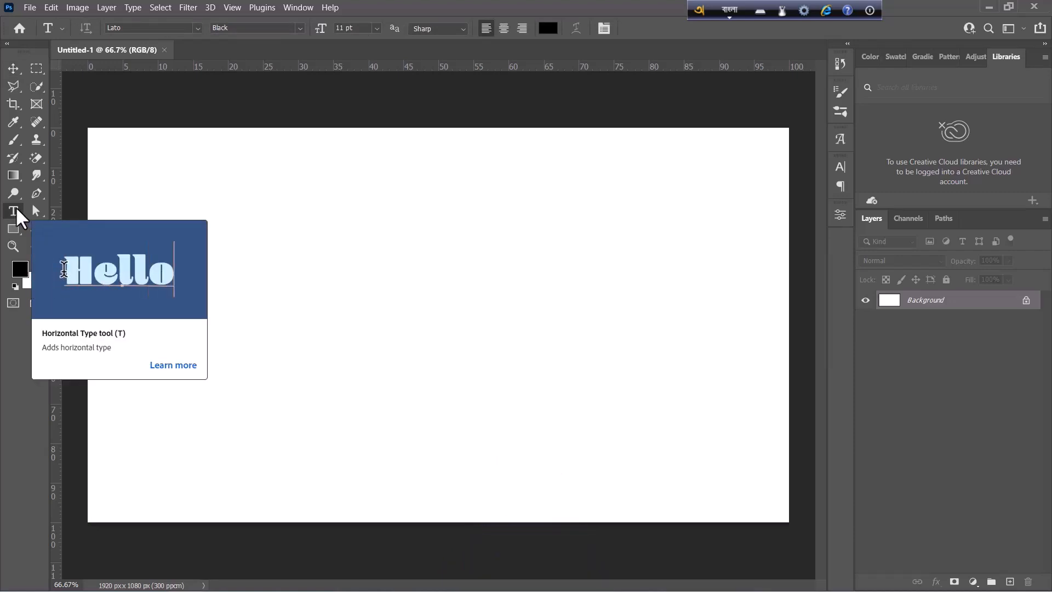
left_click(728, 12)
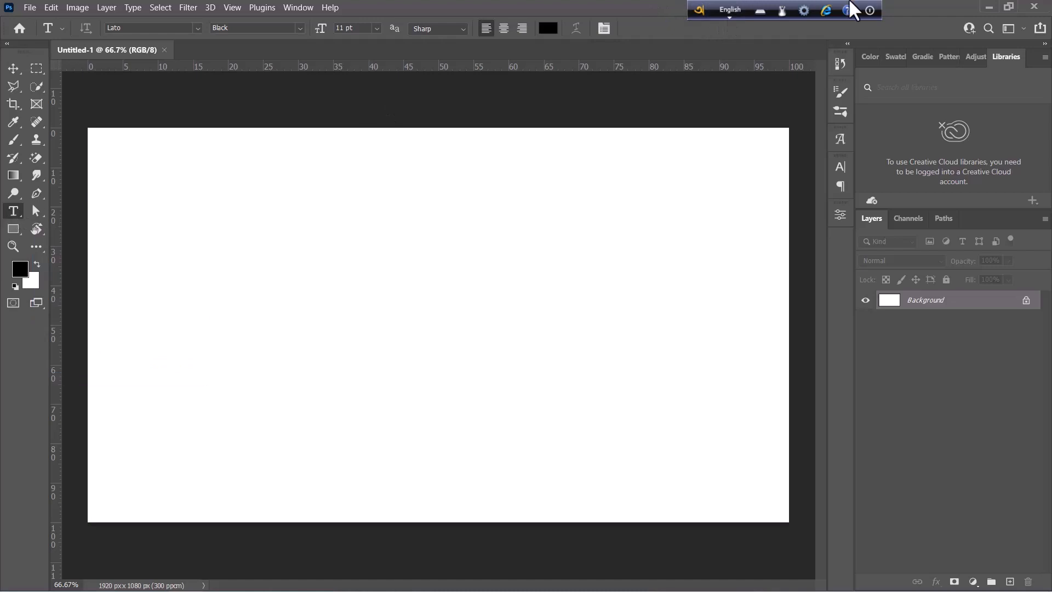
left_click(728, 5)
left_click(101, 31)
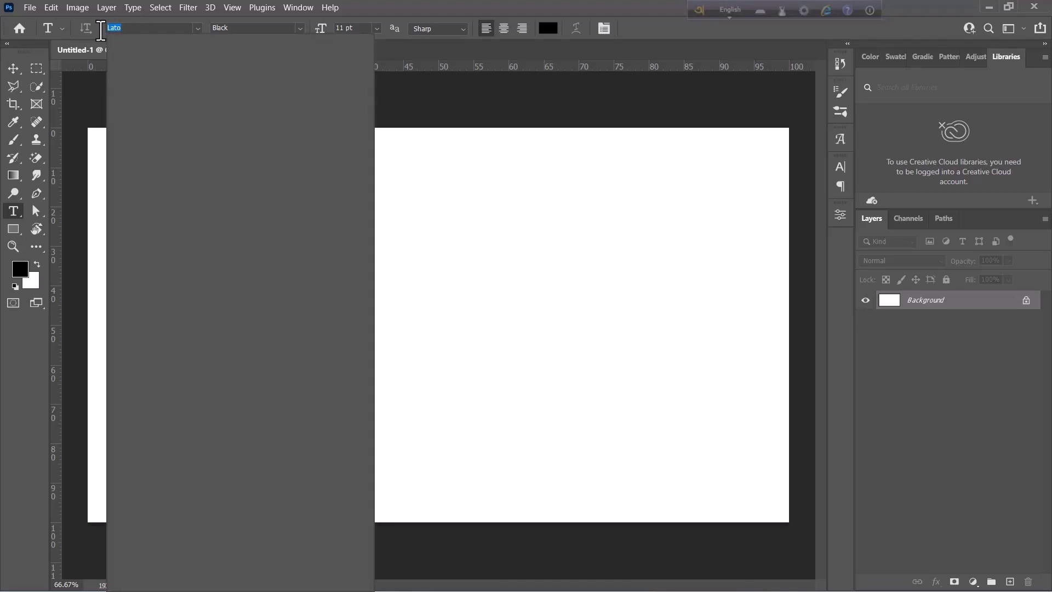
type("kal")
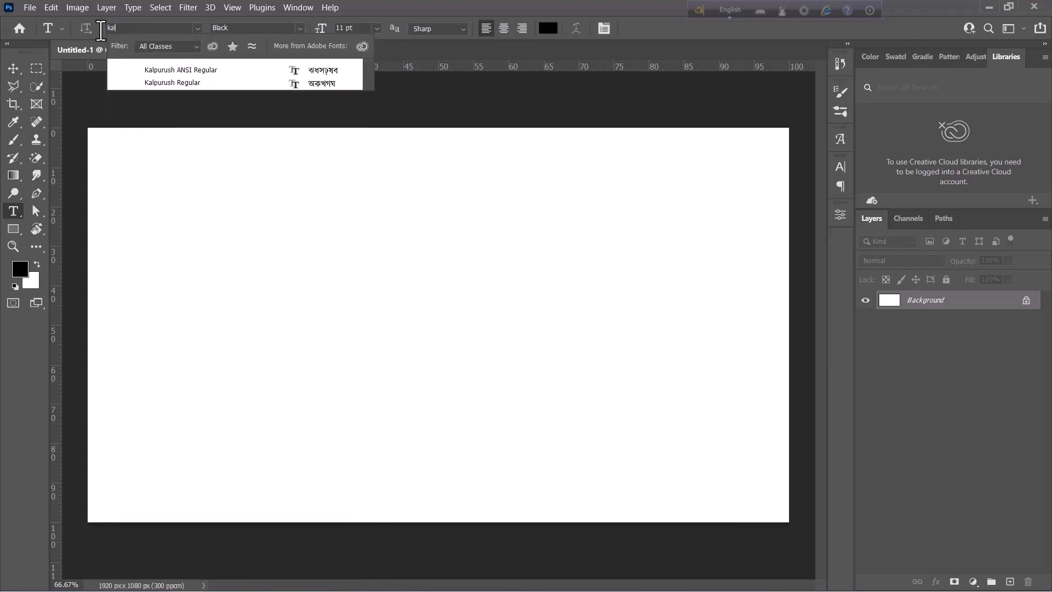
left_click(141, 80)
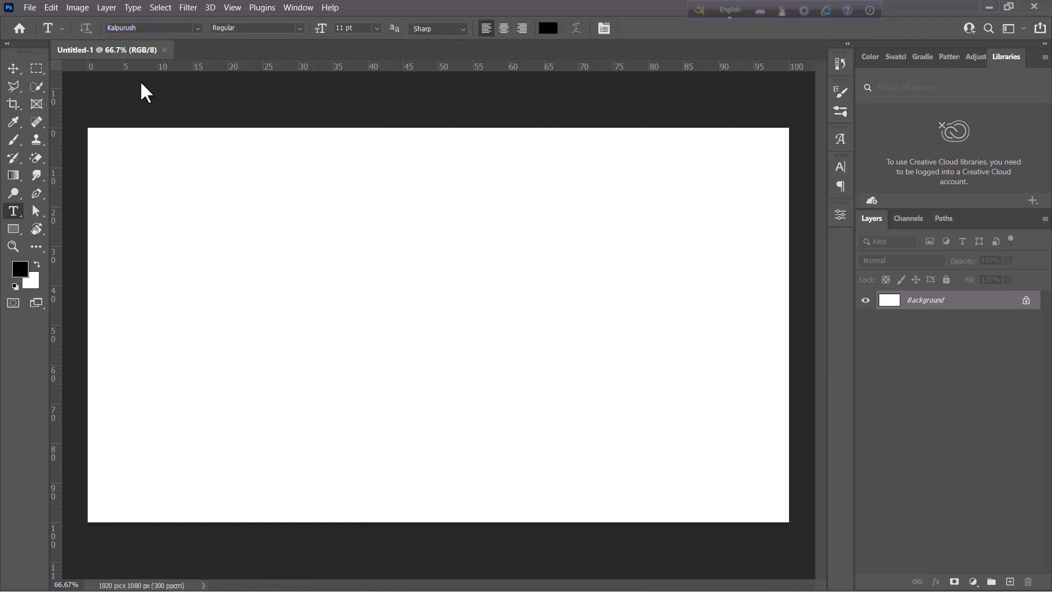
Switch Avro Keyboard to Bangla, add the text "আমার সোনার বাংলা" in the upper part of the canvas, and commit it.
left_click(732, 10)
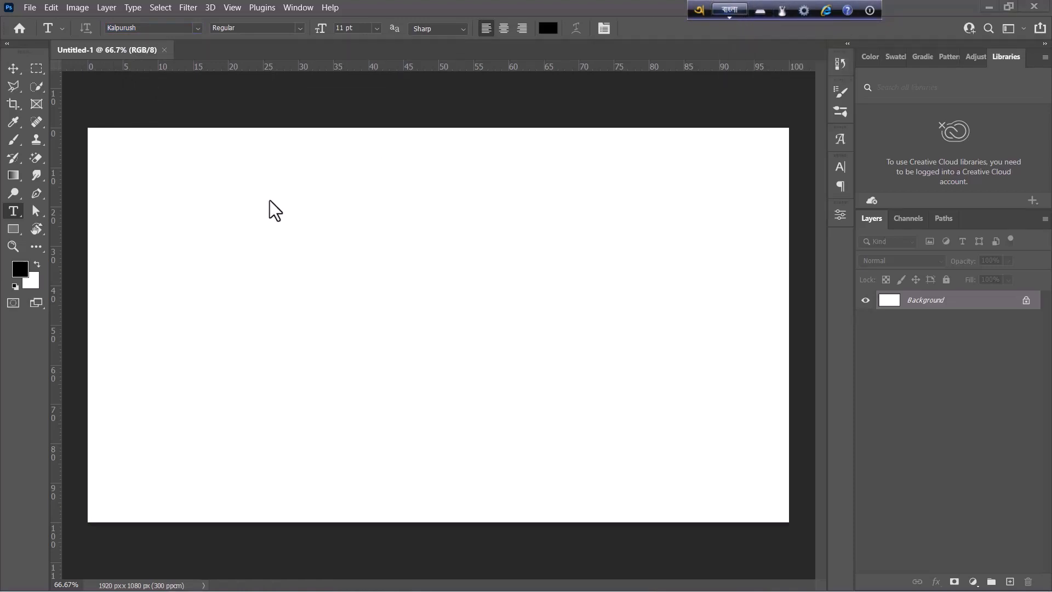
left_click(271, 252)
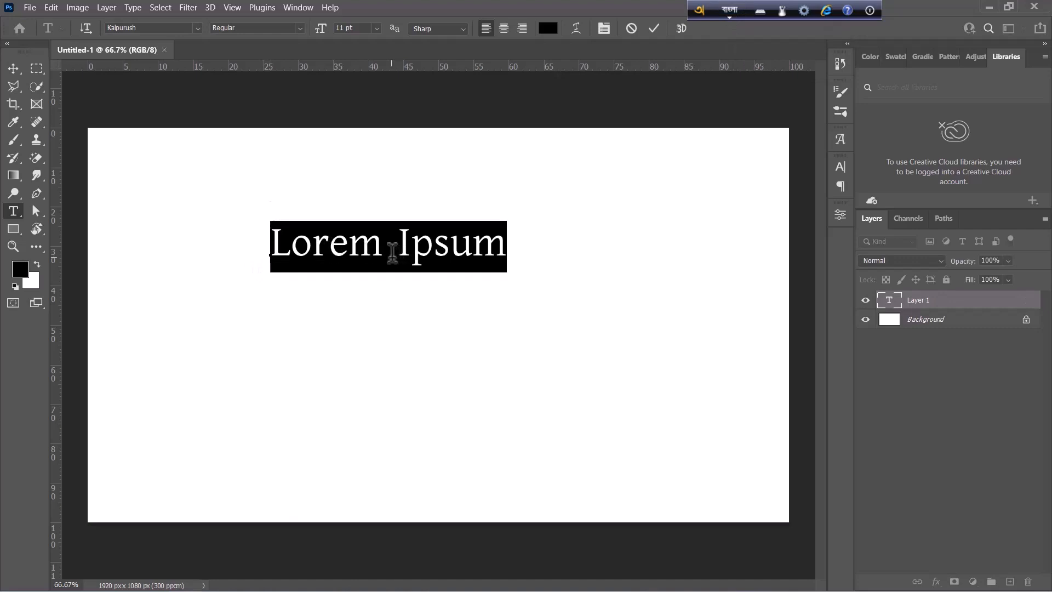
type("amar")
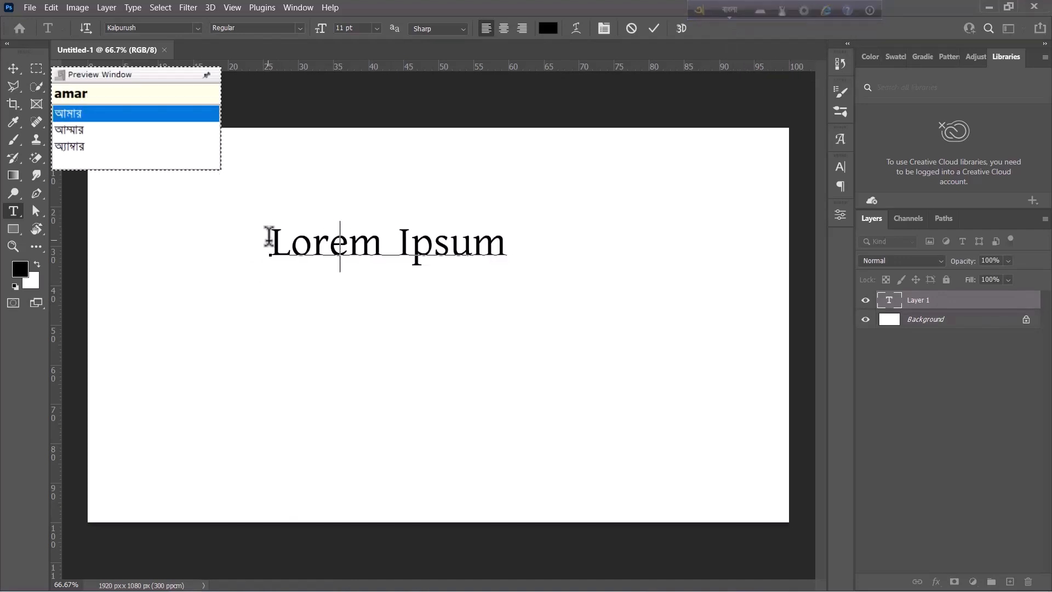
type(" sonar")
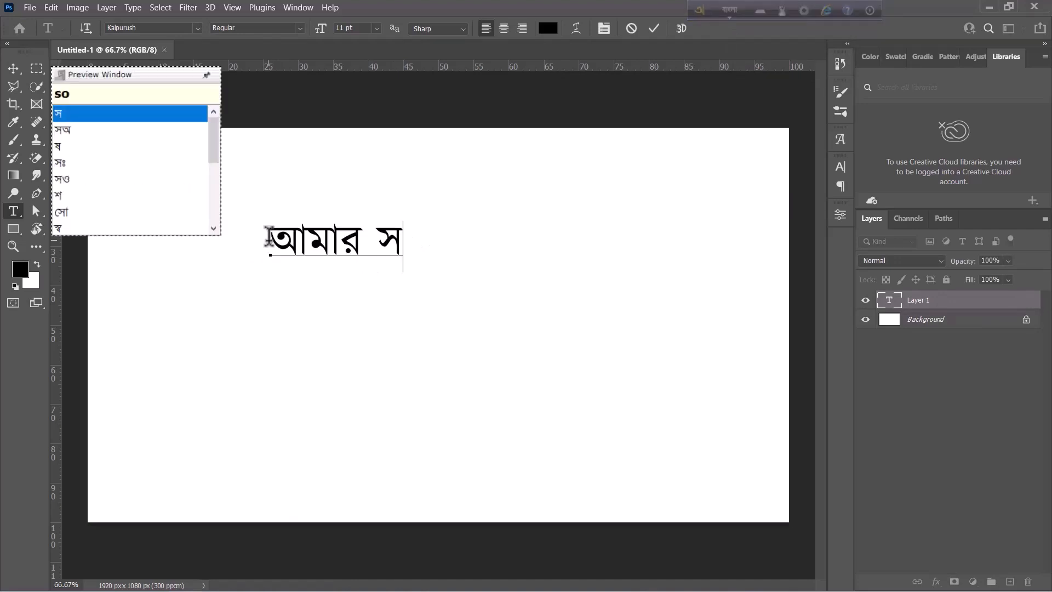
type(" ba")
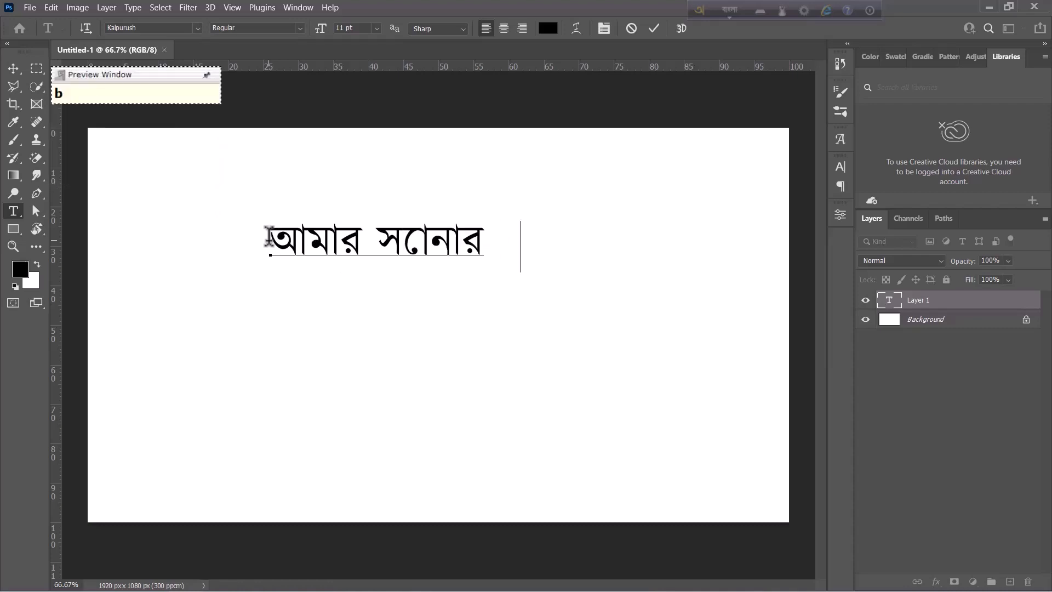
type("ngla")
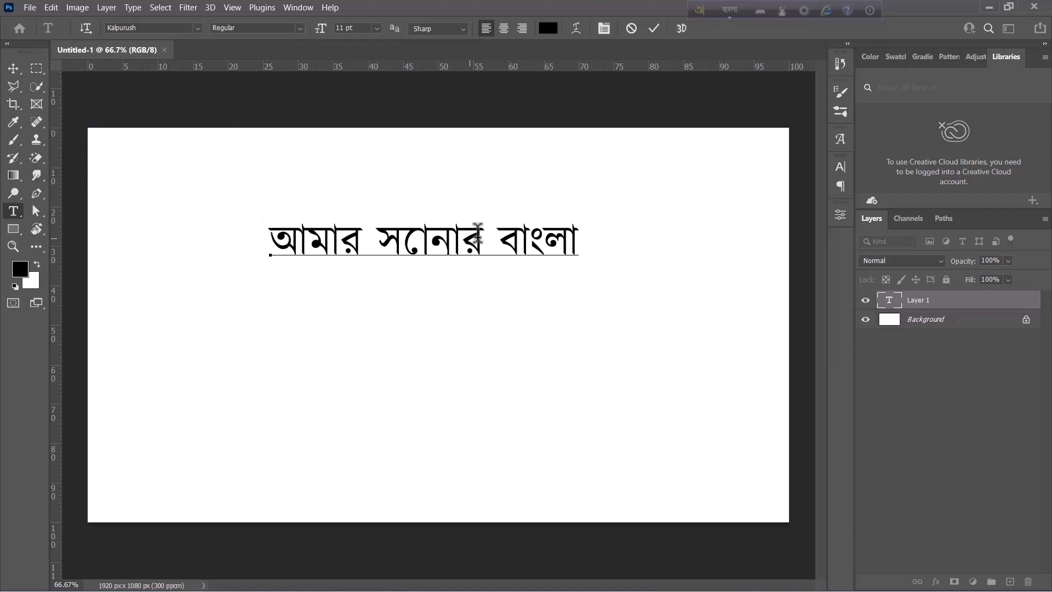
left_click_drag(477, 233, 389, 230)
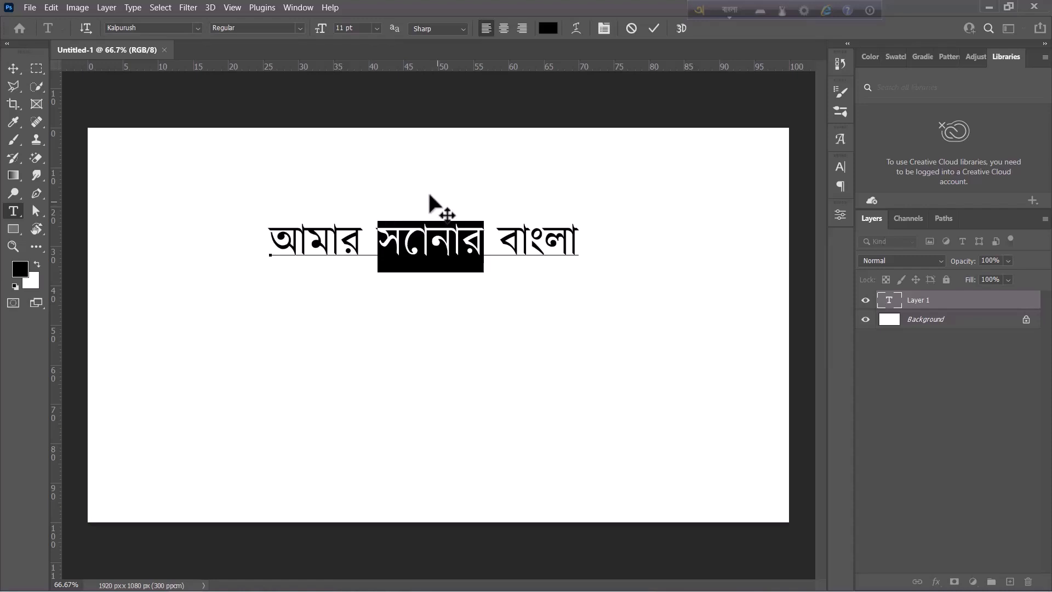
left_click(13, 69)
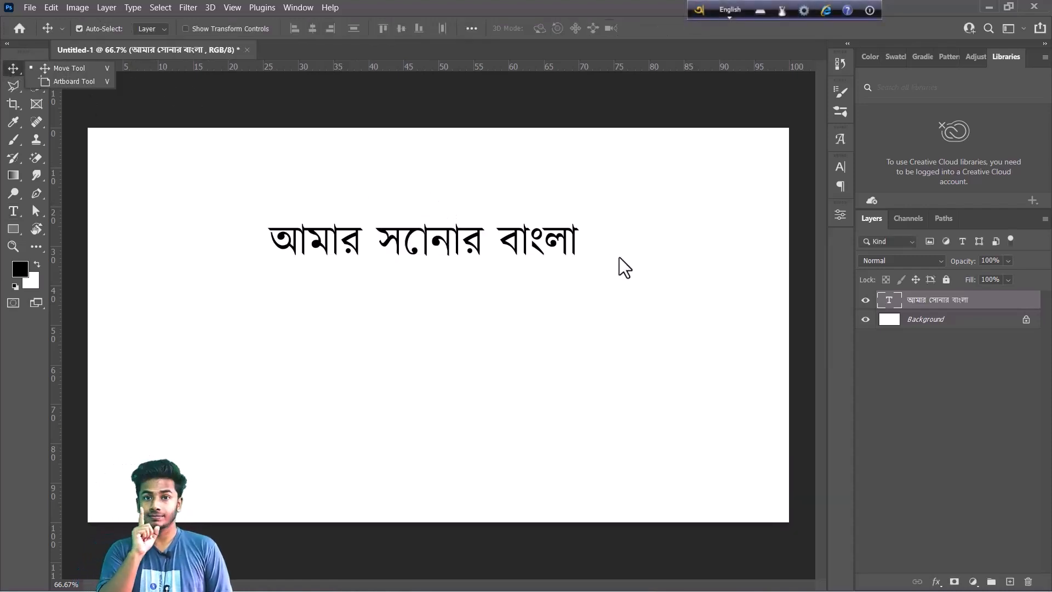
left_click(547, 210)
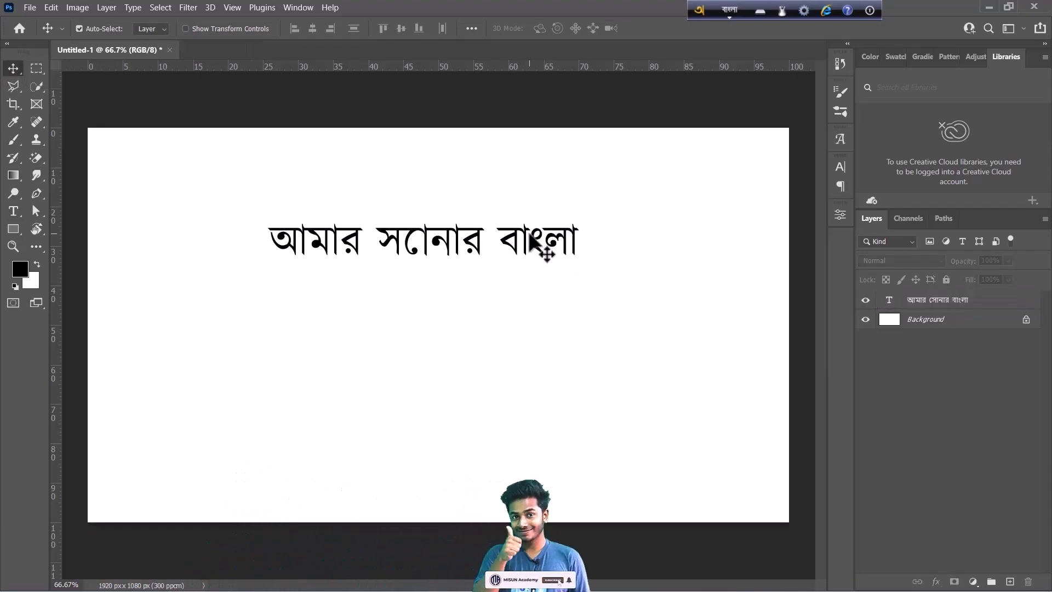
Change Avro Keyboard's output from Unicode to ANSI, accepting the ANSI mode anyway, and switch typing to Bangla.
left_click(804, 11)
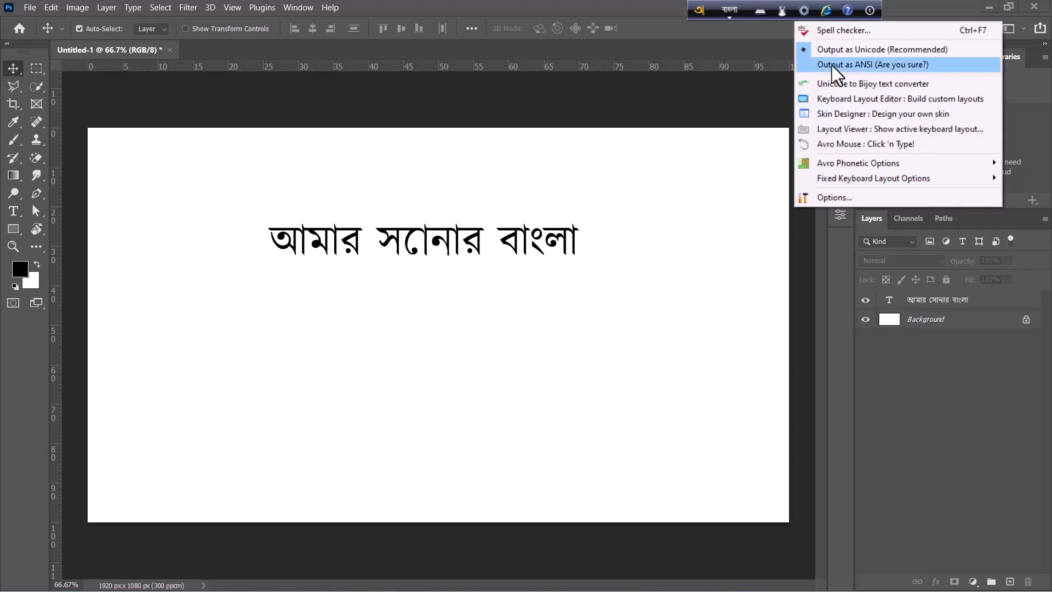
left_click(867, 67)
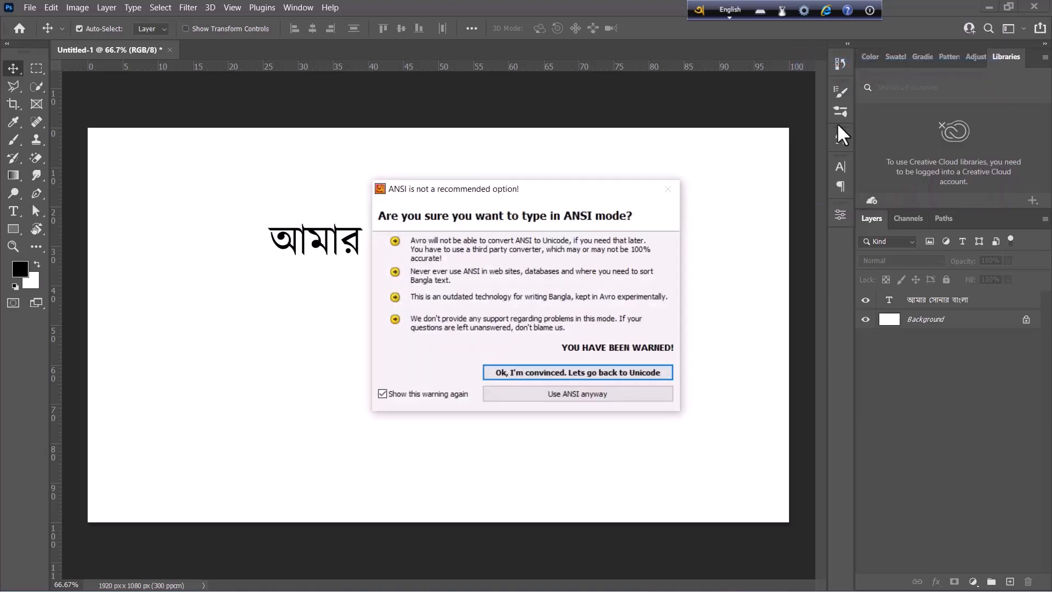
left_click(544, 395)
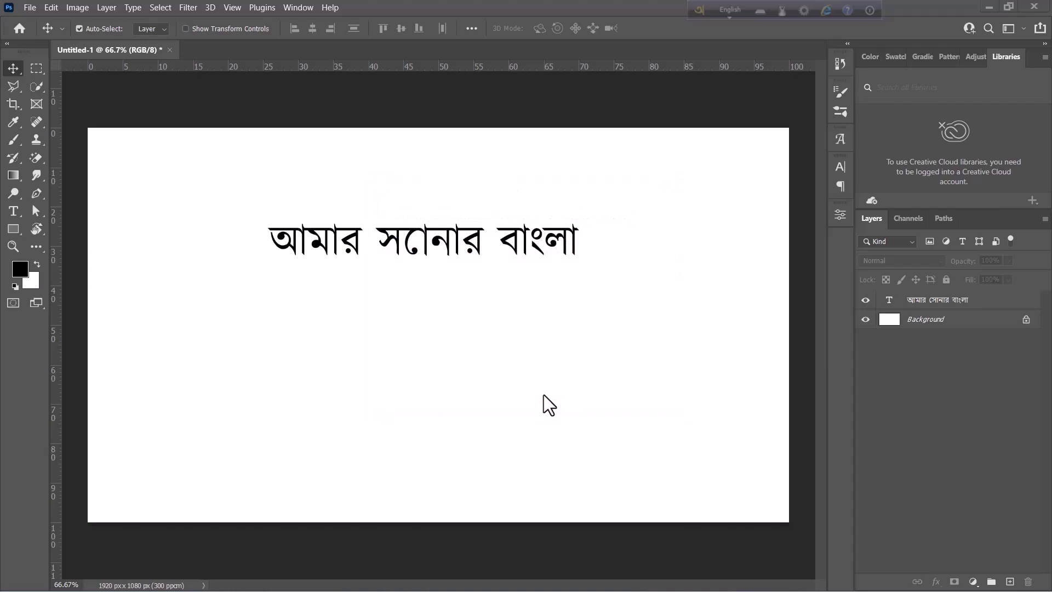
left_click(805, 11)
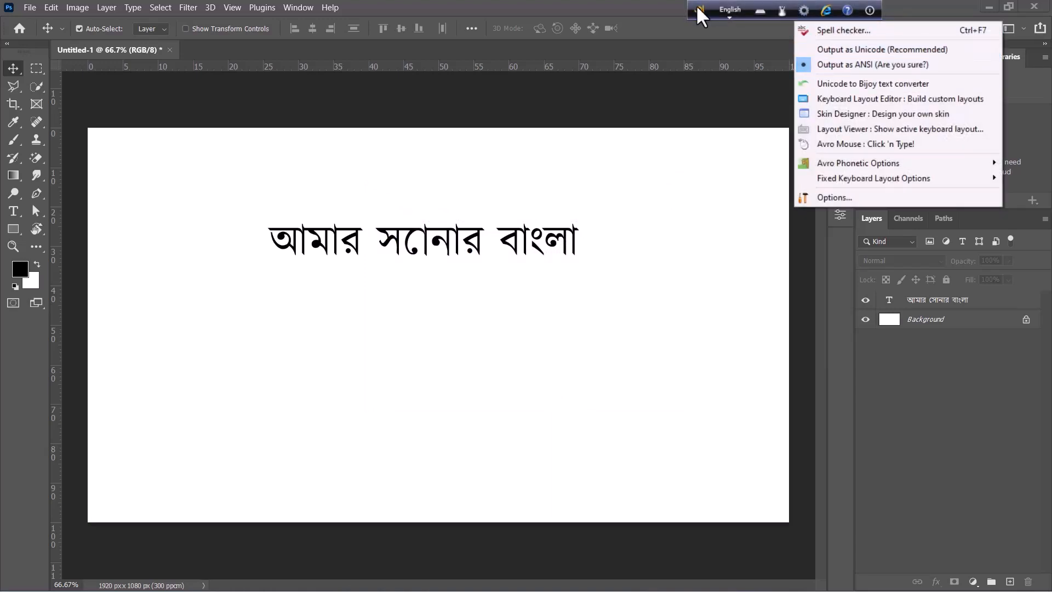
left_click(735, 9)
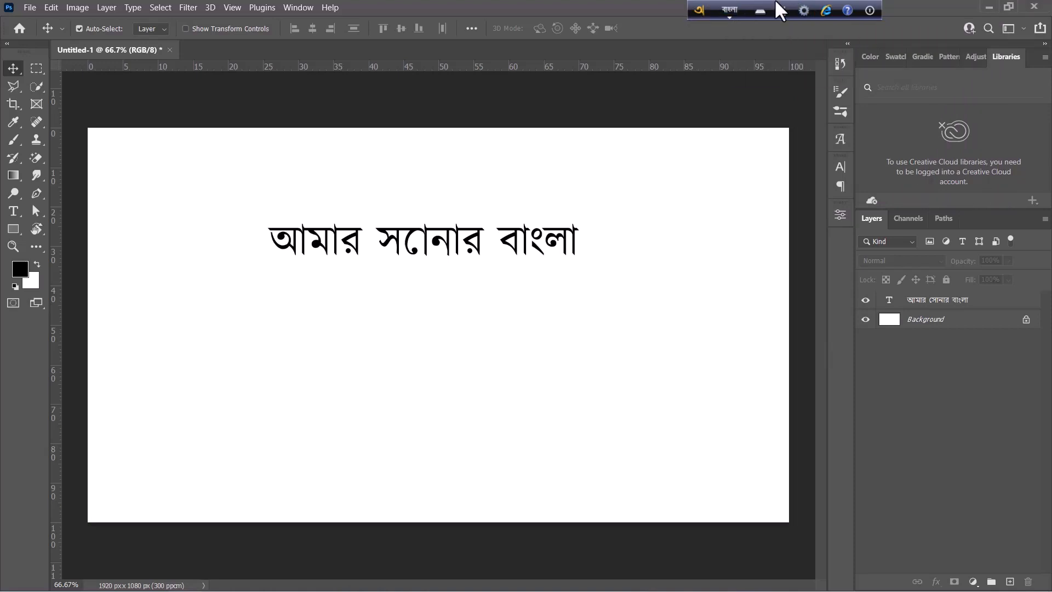
Add the text "আমার সোনার বাংলা" in Kalpurush ANSI Regular below the first line and commit it.
left_click(9, 213)
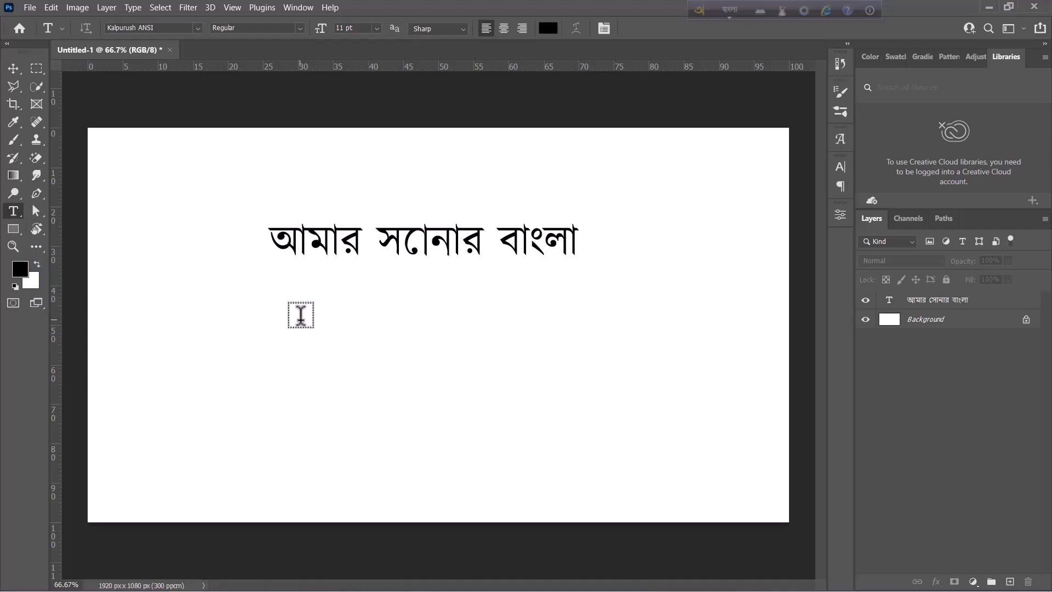
left_click(301, 315)
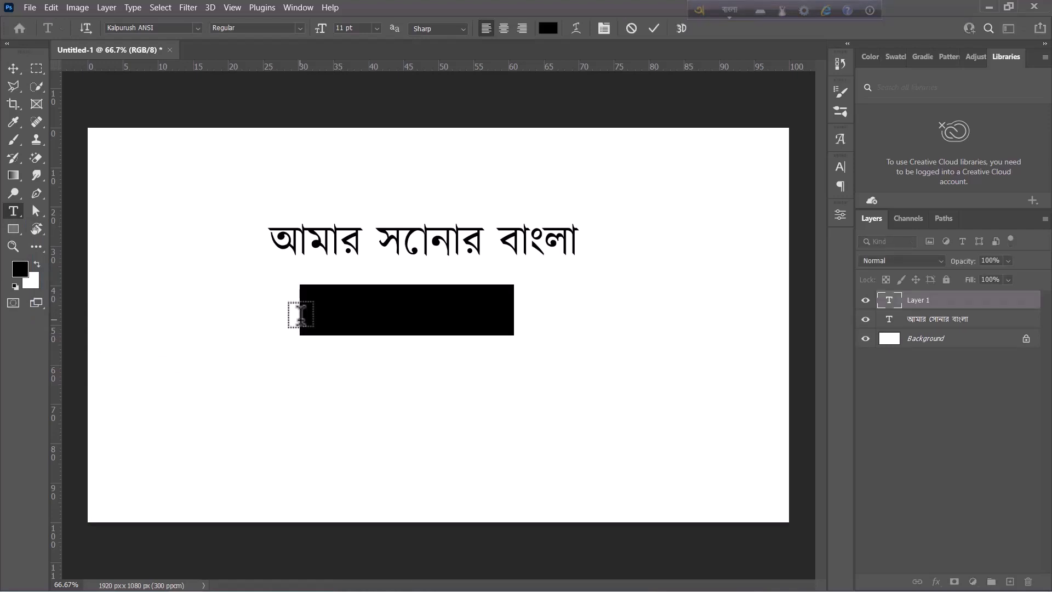
type("amar s")
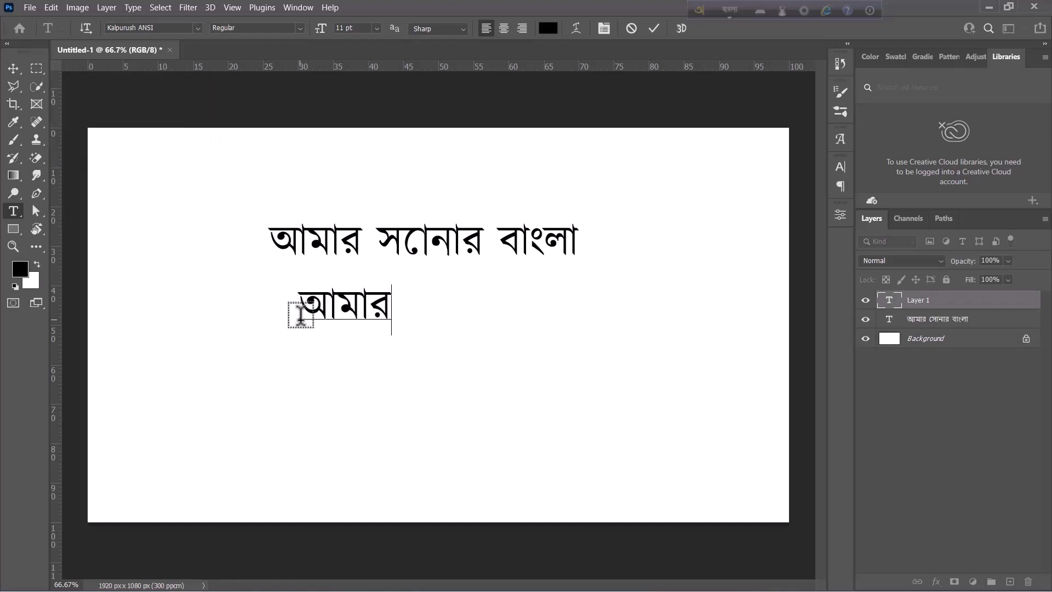
type("Onar")
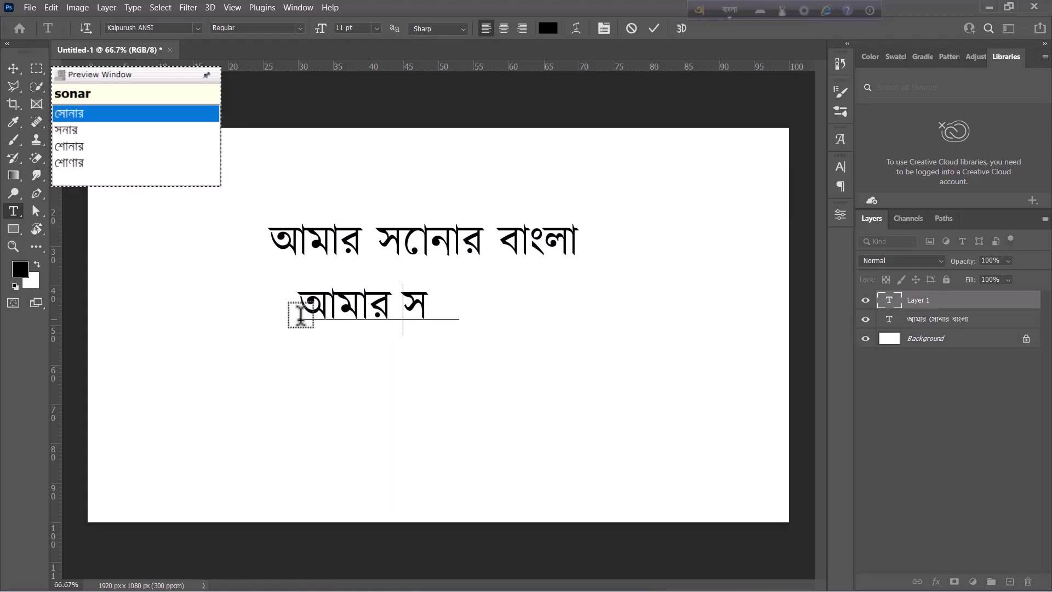
type(" bangla")
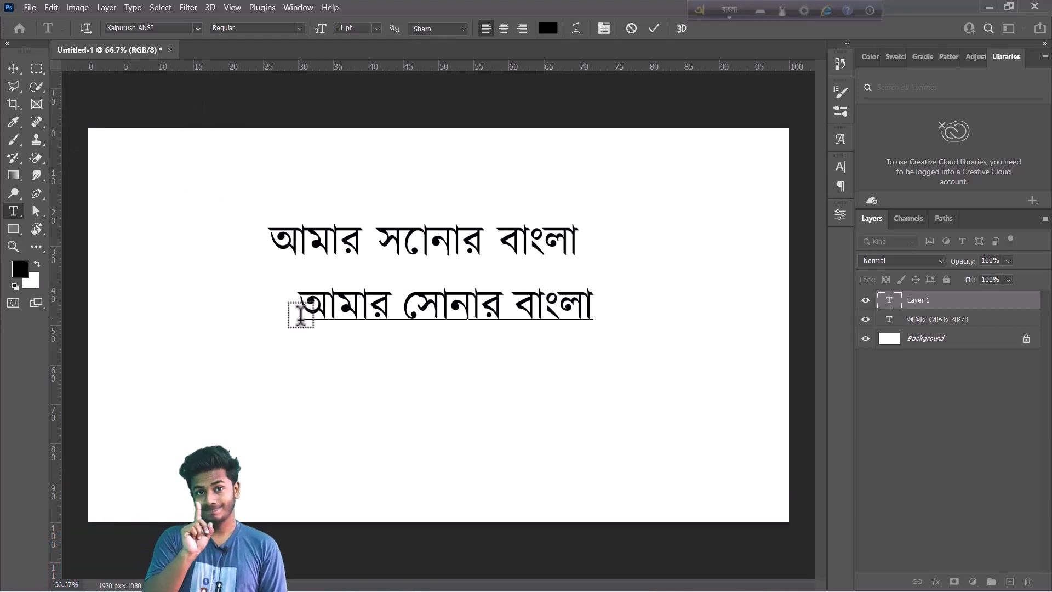
left_click(655, 28)
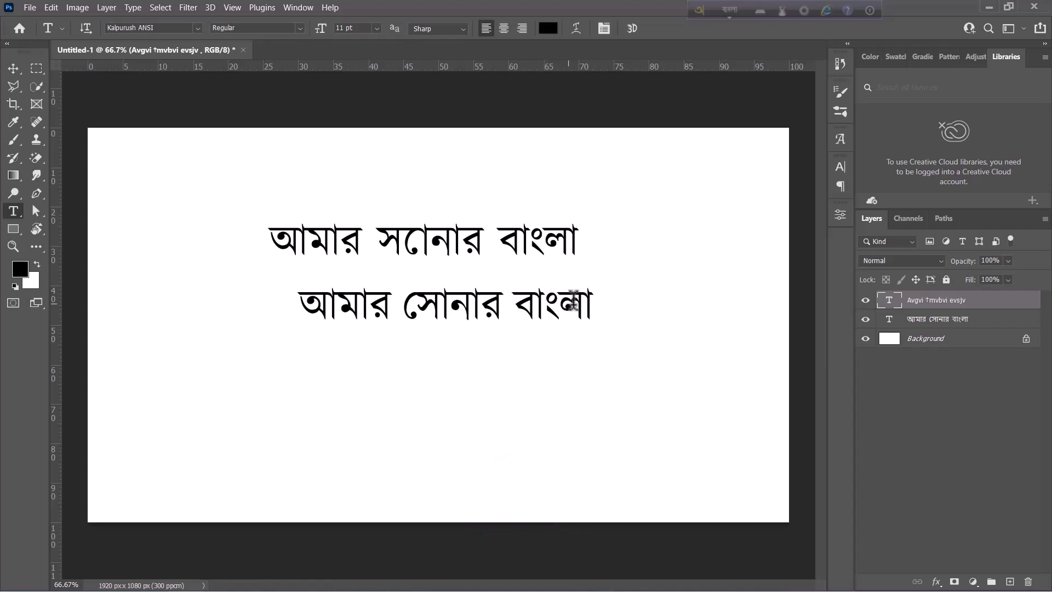
Change the font of the whole second text line to Li Shamim Cholontika ANSI V1 and commit the edit.
left_click_drag(592, 306, 298, 306)
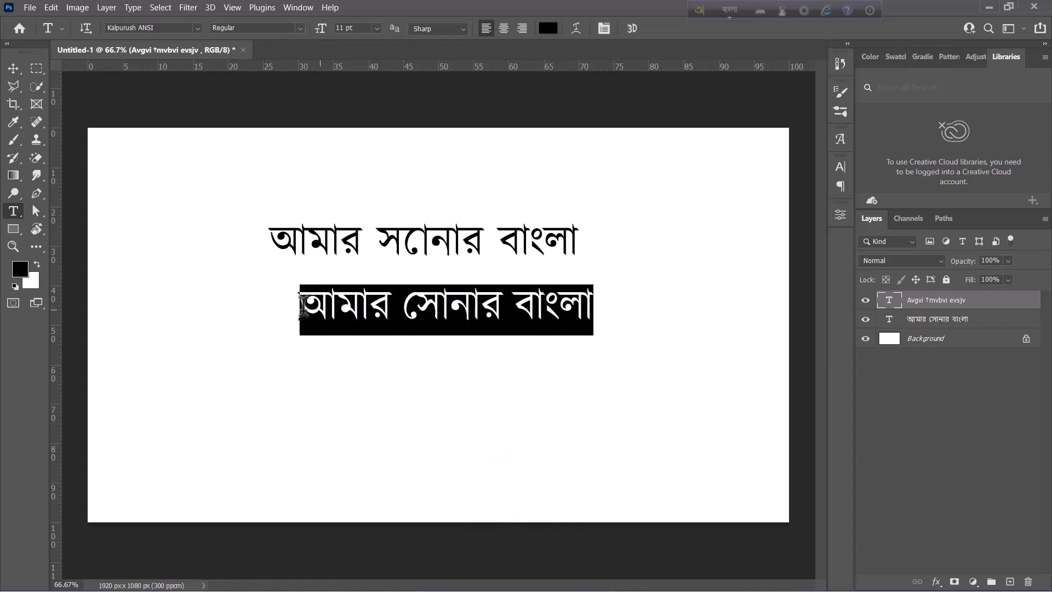
left_click(197, 28)
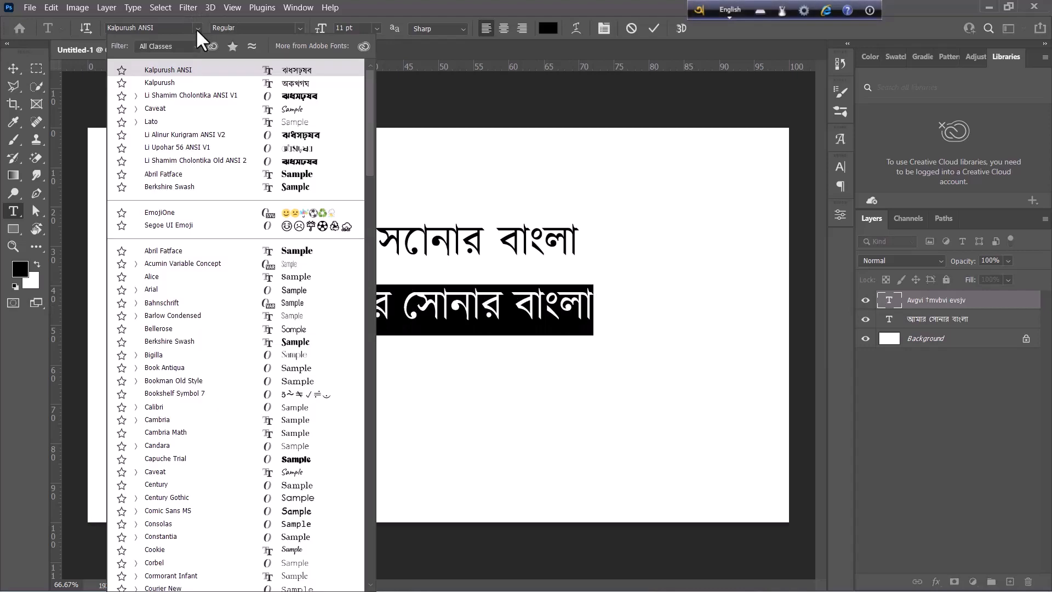
left_click(174, 98)
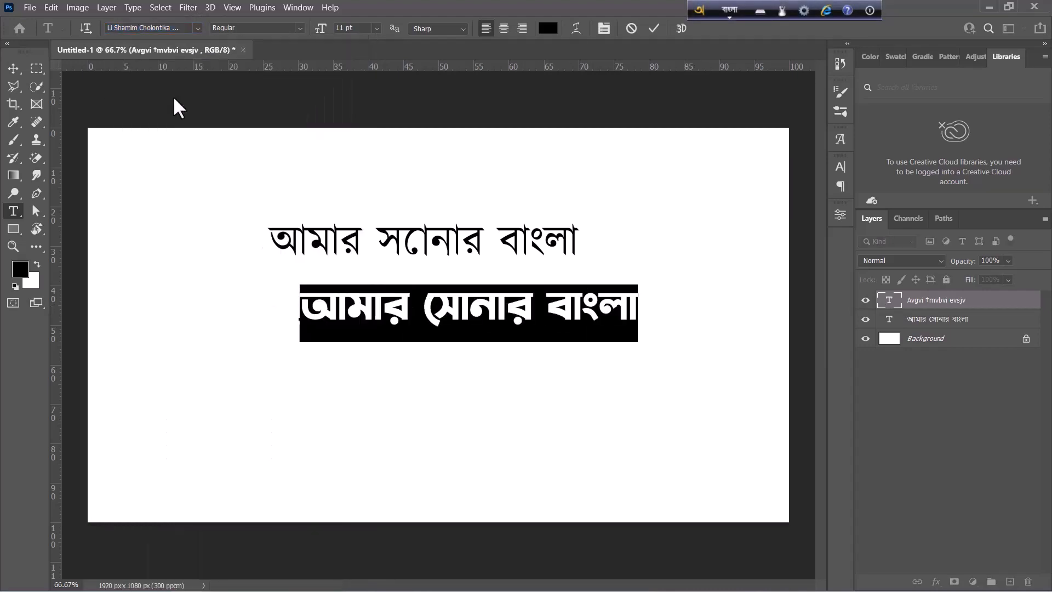
left_click(317, 291)
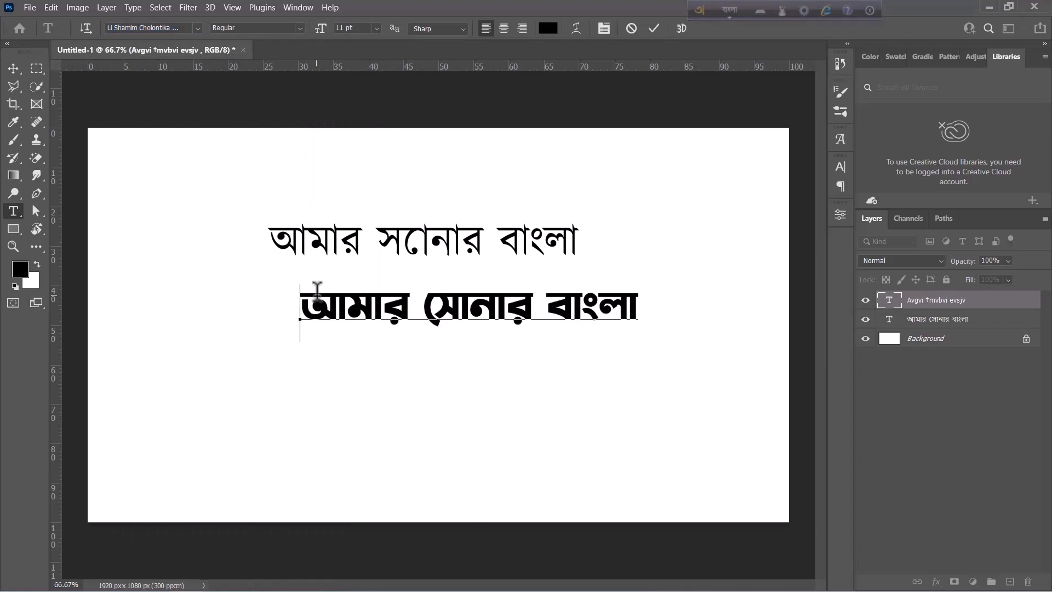
left_click(653, 28)
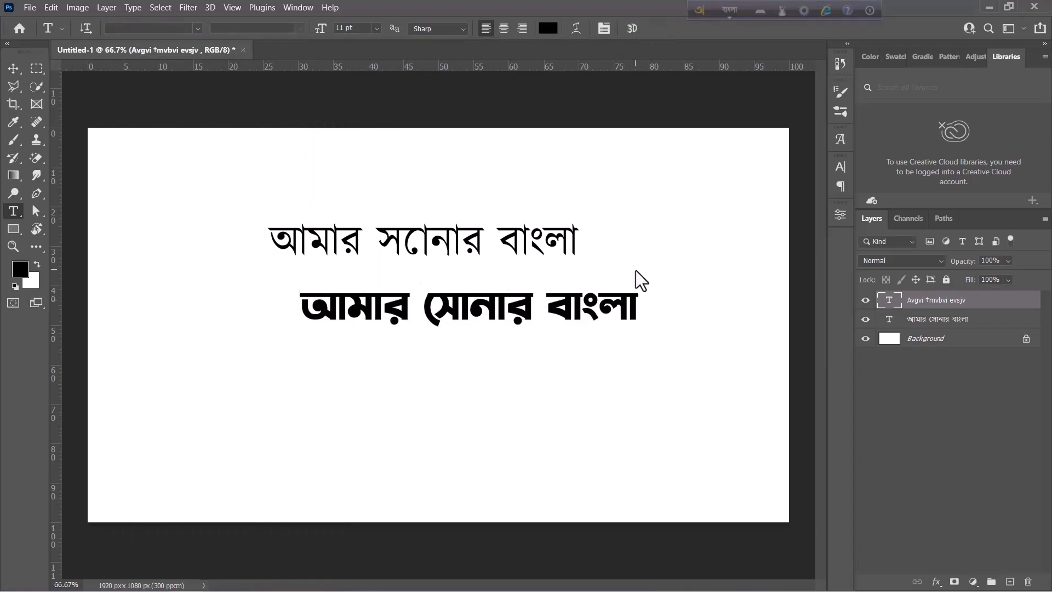